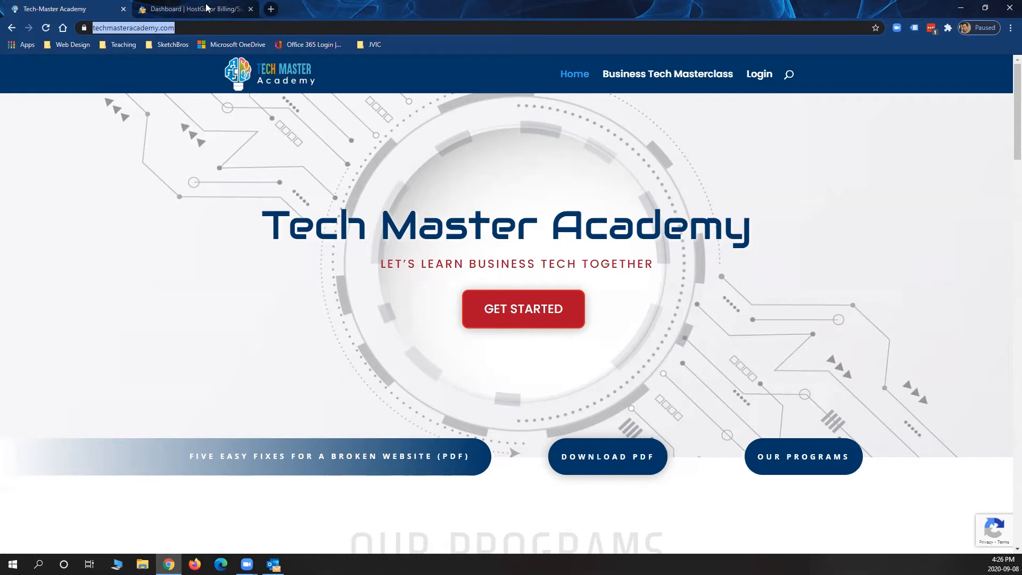
Switch from the Tech Master Academy site to the 'Dashboard | HostGator Billing' tab
{"action": "left_click", "coordinate": [188, 10]}
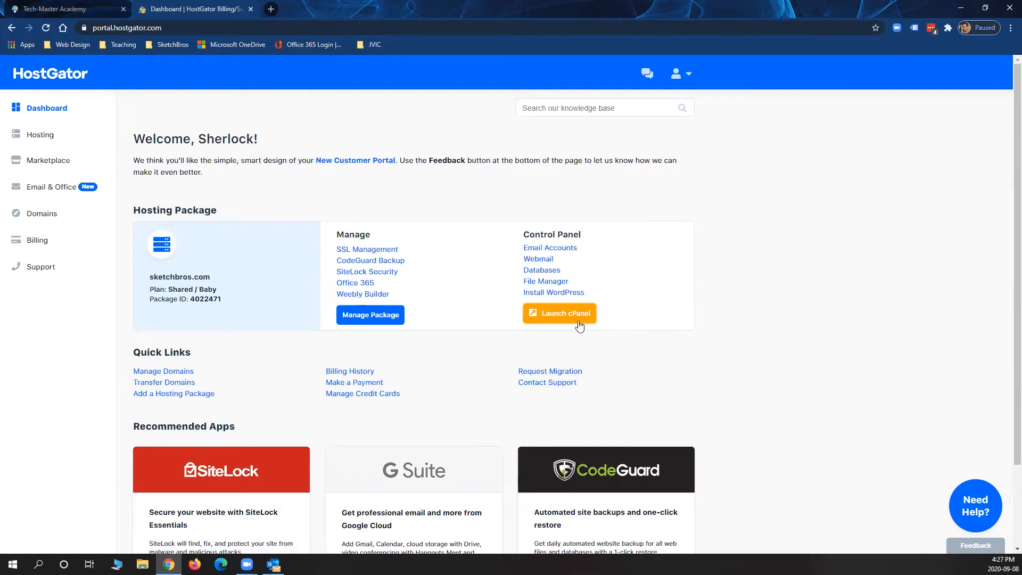
Launch cPanel for the hosting package and scroll down to its Email section
{"action": "left_click", "coordinate": [577, 318]}
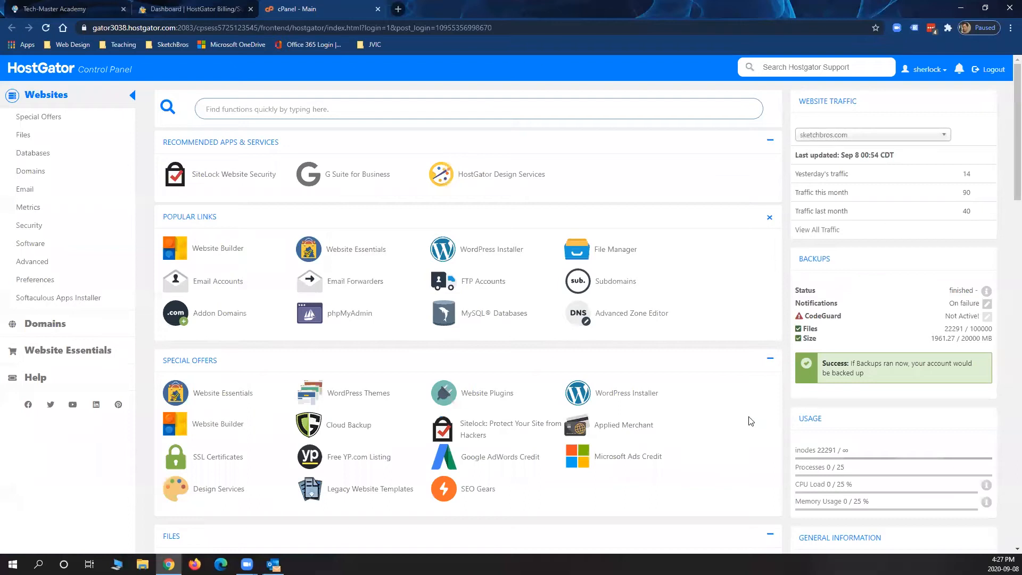
{"action": "scroll", "coordinate": [729, 202], "scroll_direction": "down", "scroll_amount": 5}
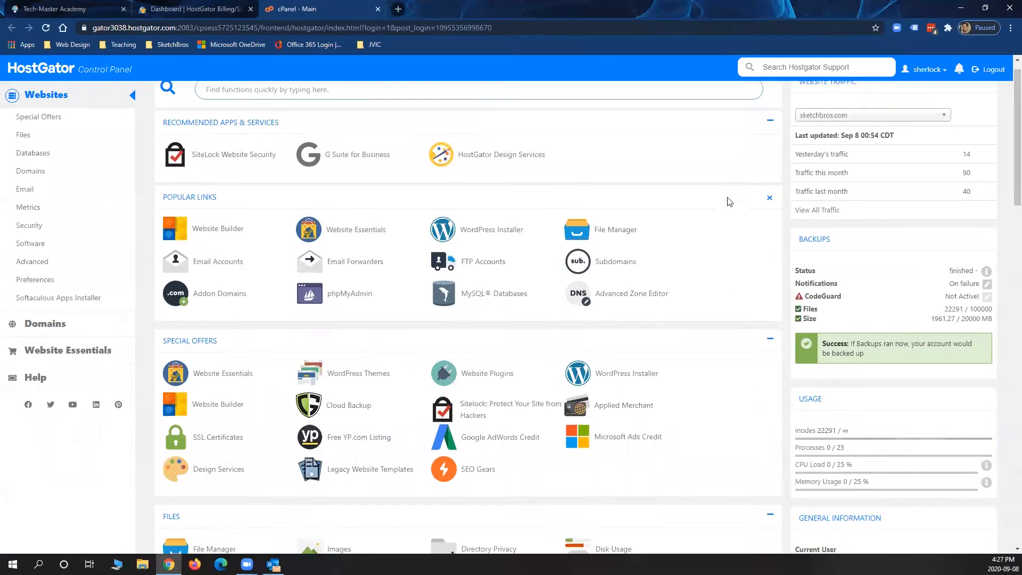
{"action": "scroll", "coordinate": [729, 202], "scroll_direction": "down", "scroll_amount": 5}
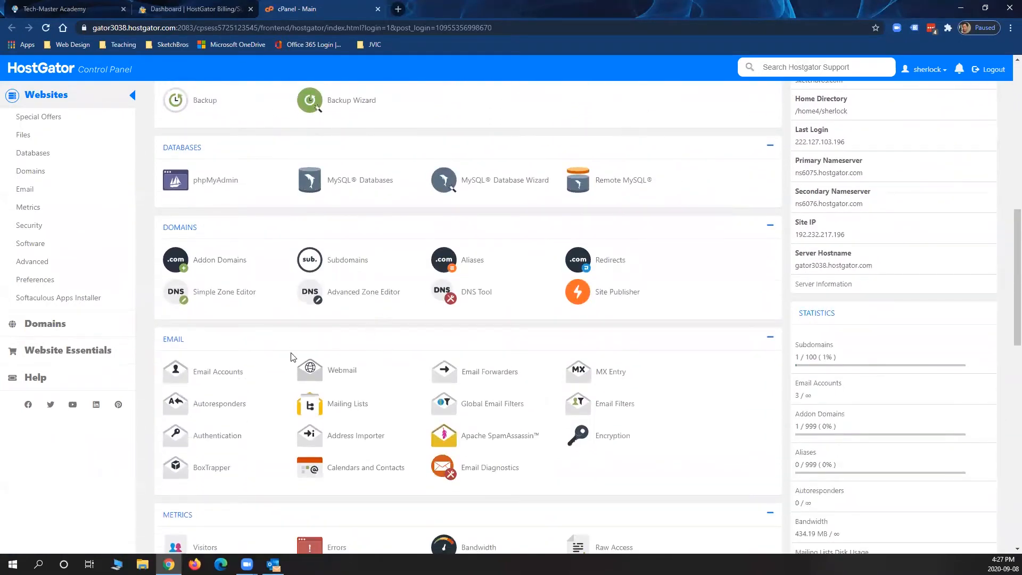
In Email Accounts, choose the techmasteracademy.com domain and enter the new mailbox name
{"action": "left_click", "coordinate": [231, 373]}
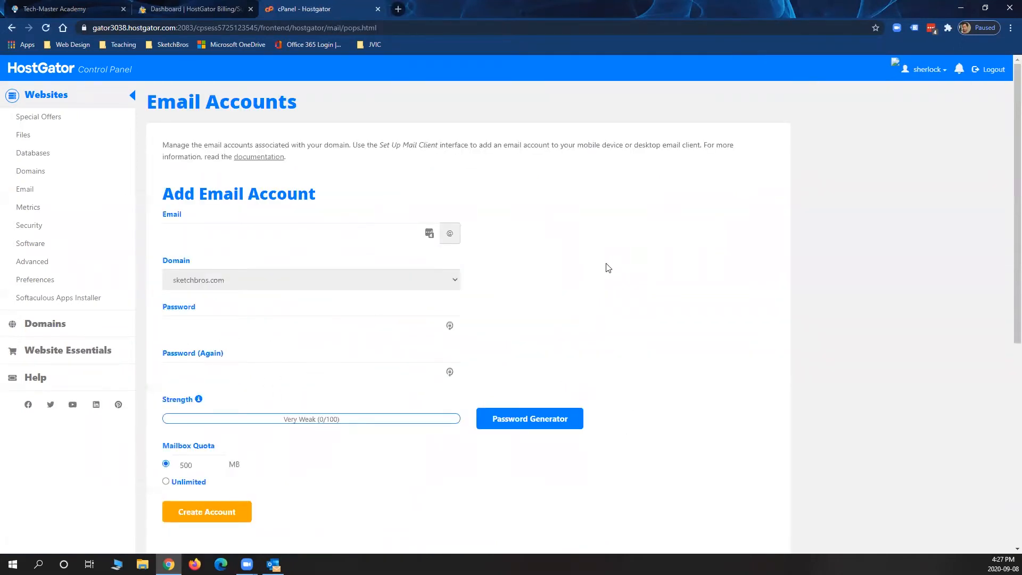
{"action": "left_click", "coordinate": [450, 278]}
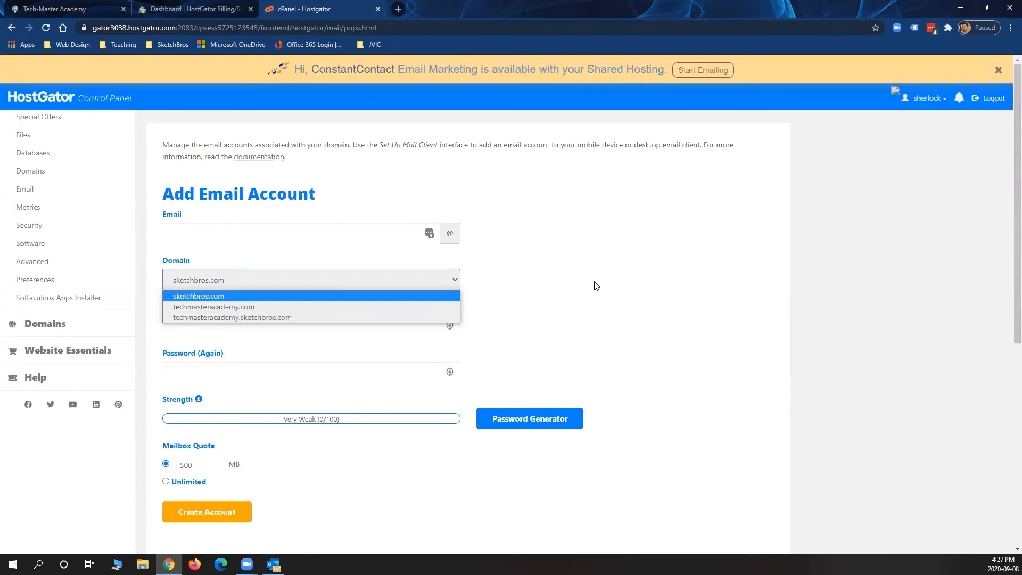
{"action": "left_click", "coordinate": [234, 307]}
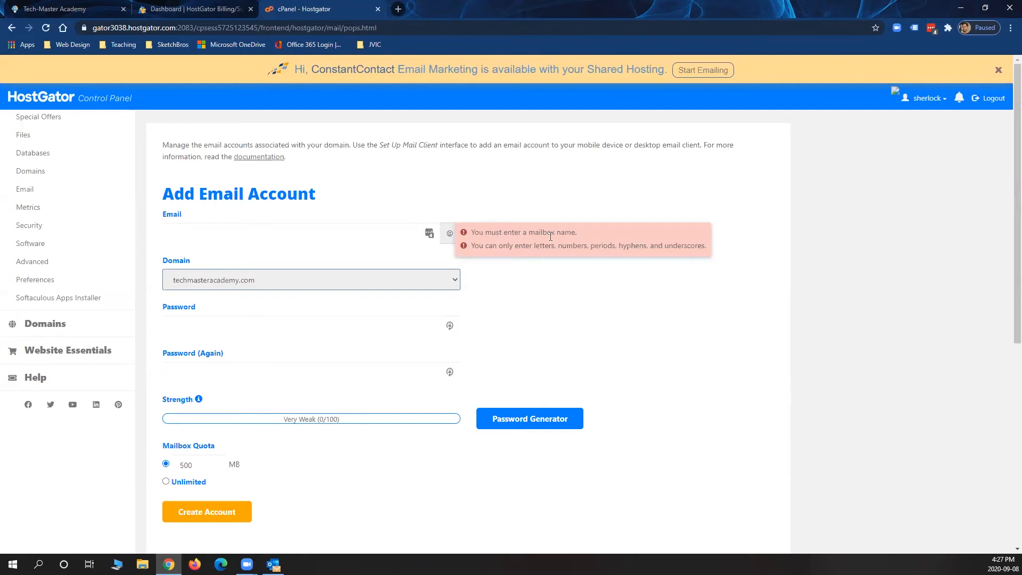
{"action": "left_click", "coordinate": [174, 230]}
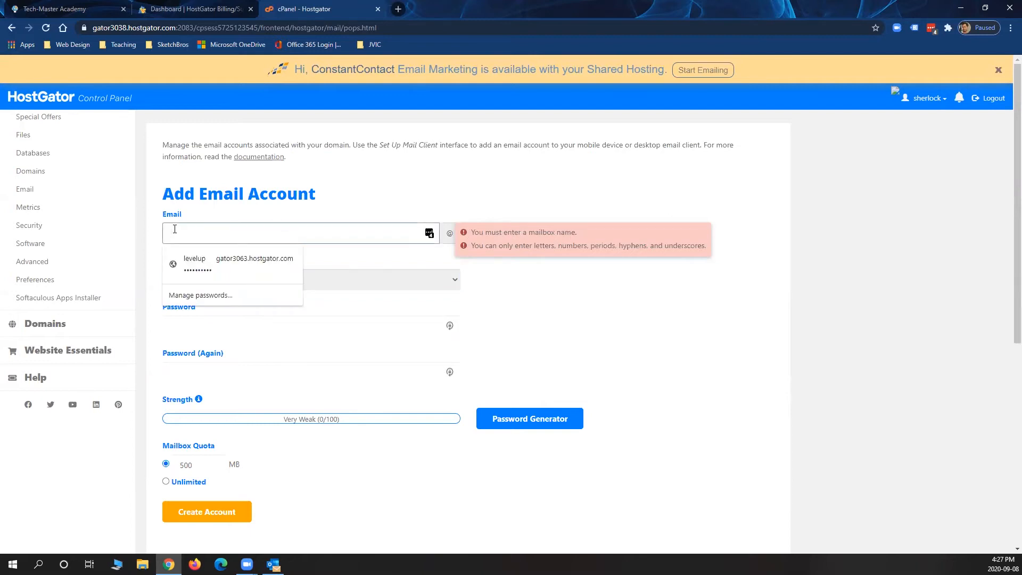
{"action": "type", "text": "l"}
{"action": "key", "text": "BackSpace"}
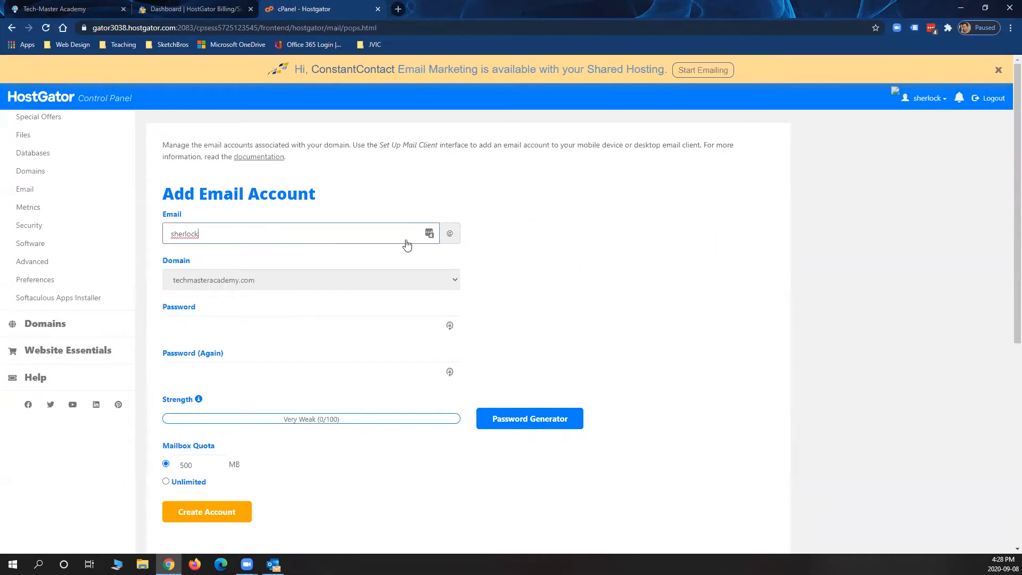
{"action": "left_click", "coordinate": [606, 235]}
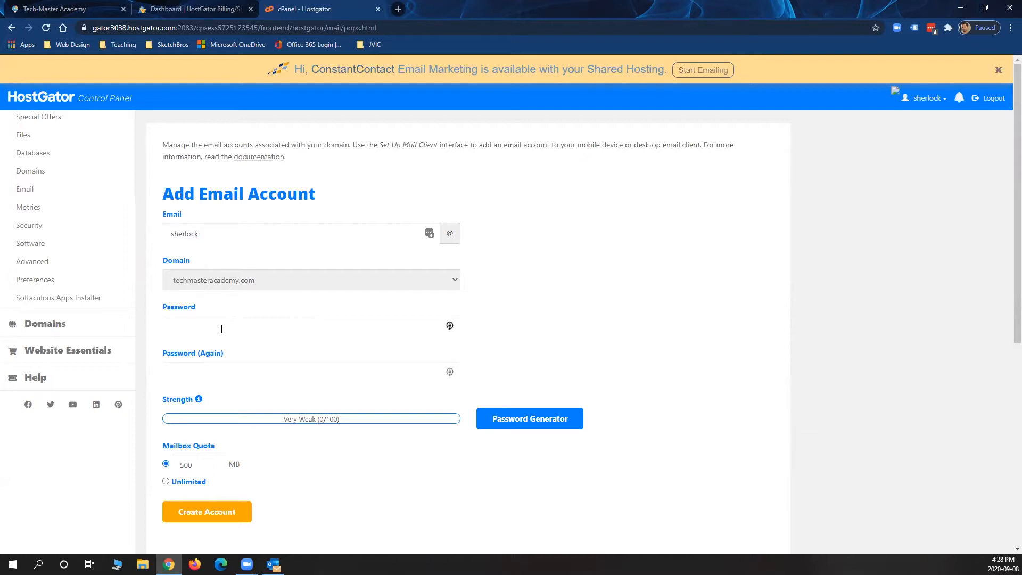
Generate a random password with the Password Generator and copy it
{"action": "left_click", "coordinate": [512, 425]}
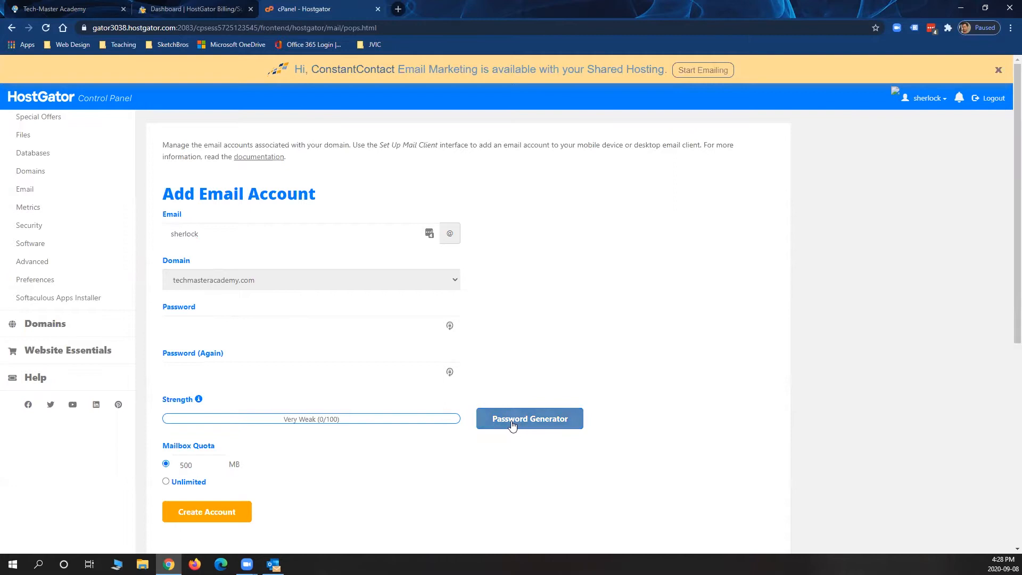
{"action": "left_click", "coordinate": [455, 281]}
{"action": "left_click_drag", "start_coordinate": [471, 255], "coordinate": [421, 256]}
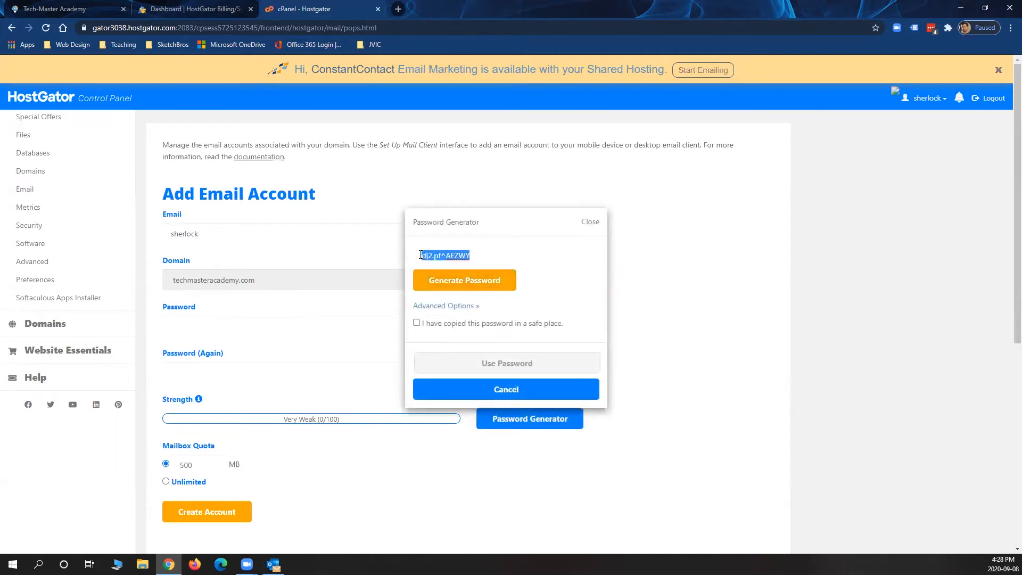
{"action": "right_click", "coordinate": [421, 255]}
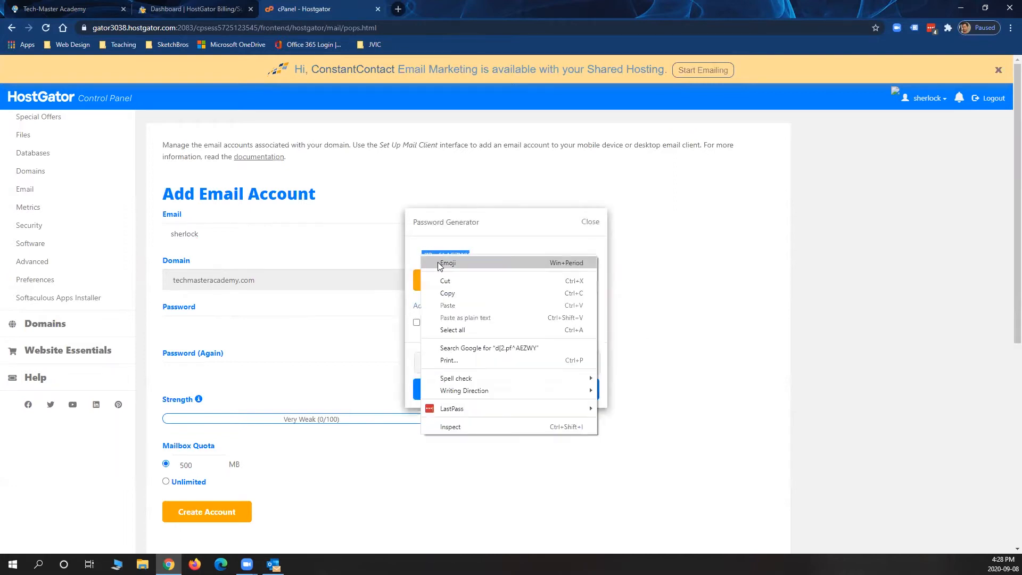
{"action": "left_click", "coordinate": [447, 295]}
{"action": "left_click", "coordinate": [591, 222]}
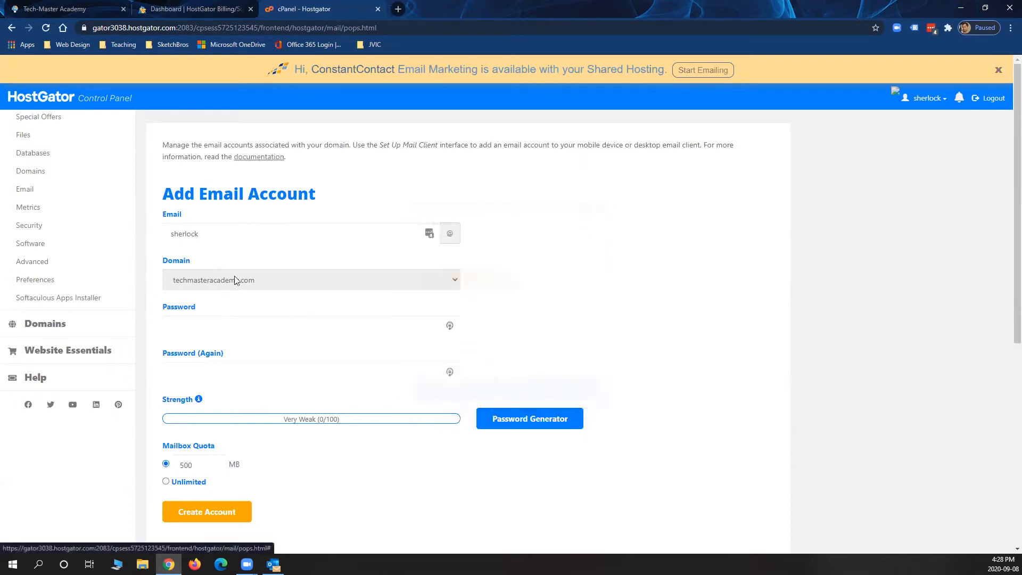
Paste the generated password into Password and Password (Again), rated Very Strong (100/100)
{"action": "left_click", "coordinate": [170, 323]}
{"action": "key", "text": "ctrl+v"}
{"action": "left_click", "coordinate": [171, 371]}
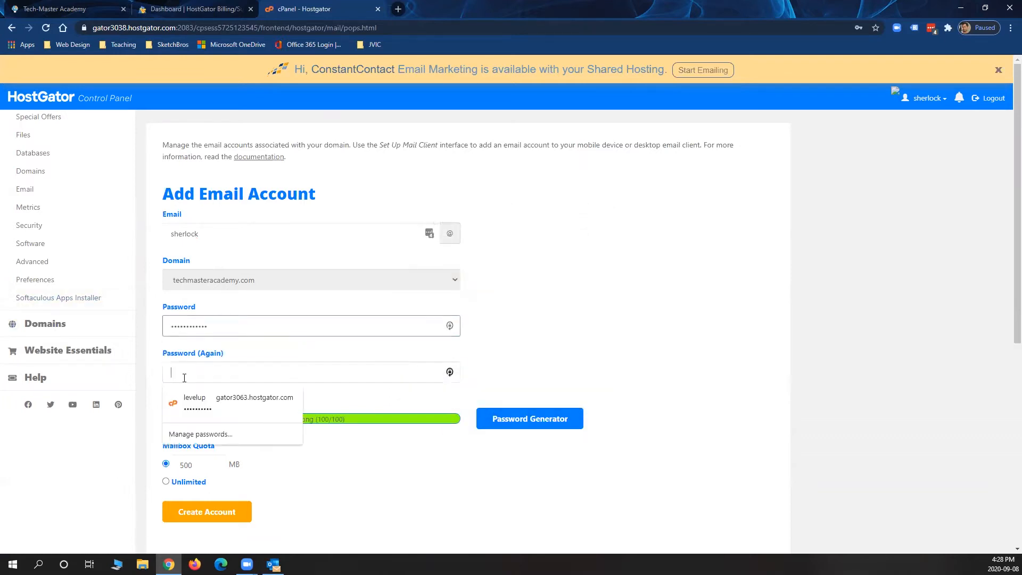
{"action": "key", "text": "ctrl+v"}
{"action": "left_click", "coordinate": [681, 321]}
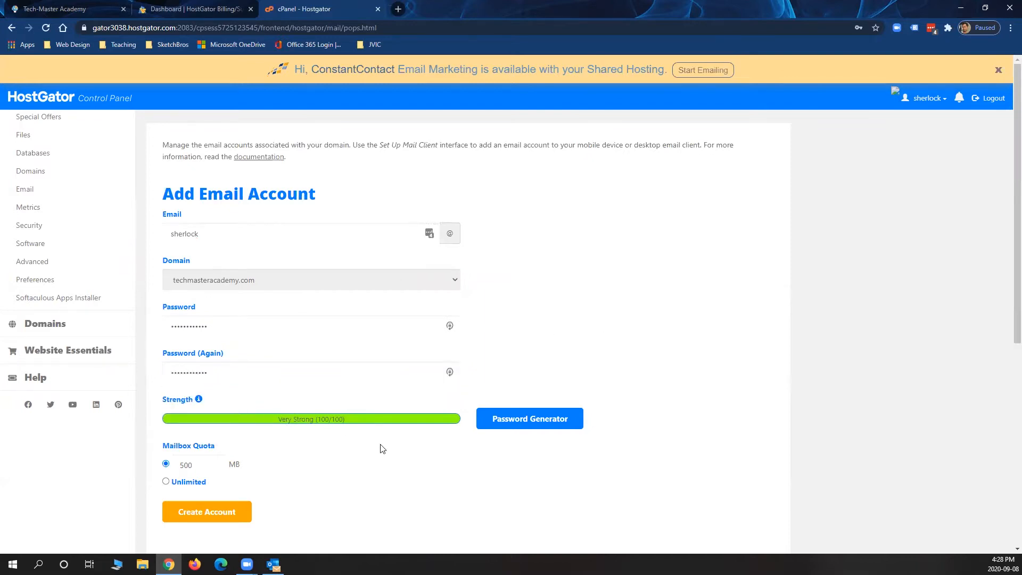
{"action": "scroll", "coordinate": [618, 333], "scroll_direction": "down", "scroll_amount": 3}
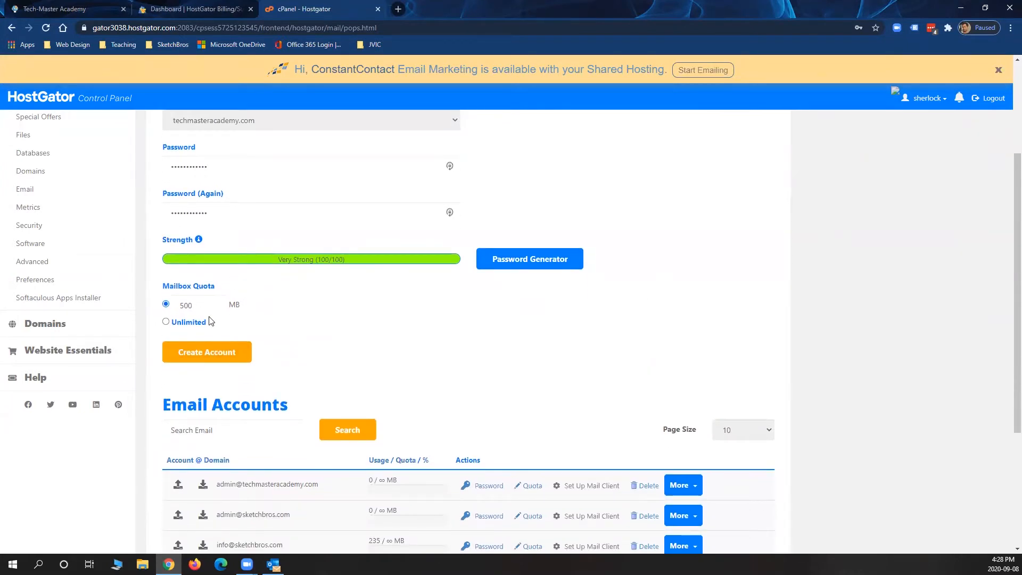
Set the mailbox quota to 1000 MB, create the account, and find it in the Email Accounts list
{"action": "left_click", "coordinate": [226, 326]}
{"action": "left_click", "coordinate": [166, 321]}
{"action": "left_click", "coordinate": [179, 303]}
{"action": "double_click", "coordinate": [180, 305]}
{"action": "type", "text": "1000"}
{"action": "left_click", "coordinate": [325, 308]}
{"action": "left_click", "coordinate": [227, 352]}
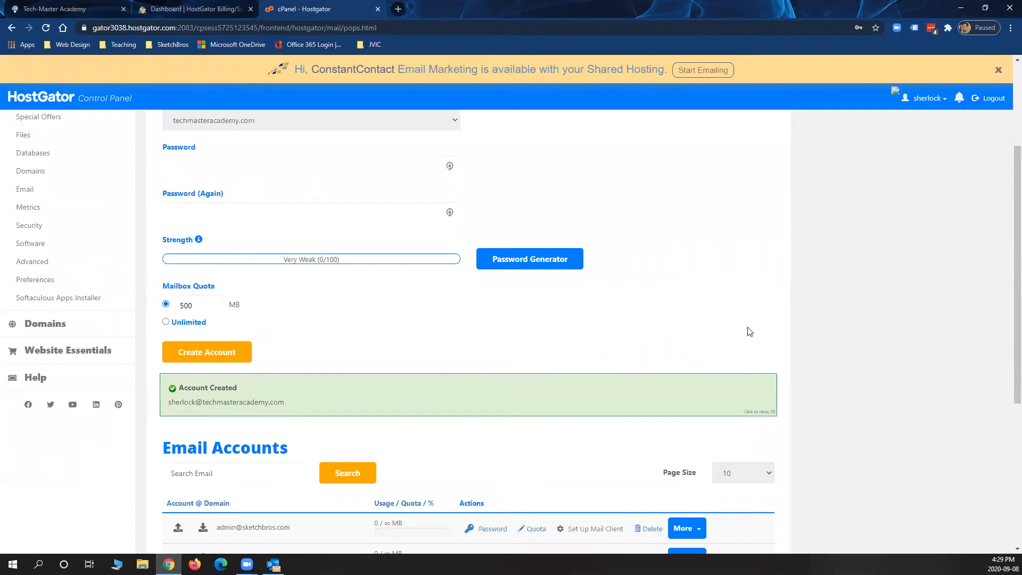
{"action": "scroll", "coordinate": [749, 330], "scroll_direction": "down", "scroll_amount": 2}
{"action": "scroll", "coordinate": [750, 331], "scroll_direction": "down", "scroll_amount": 1}
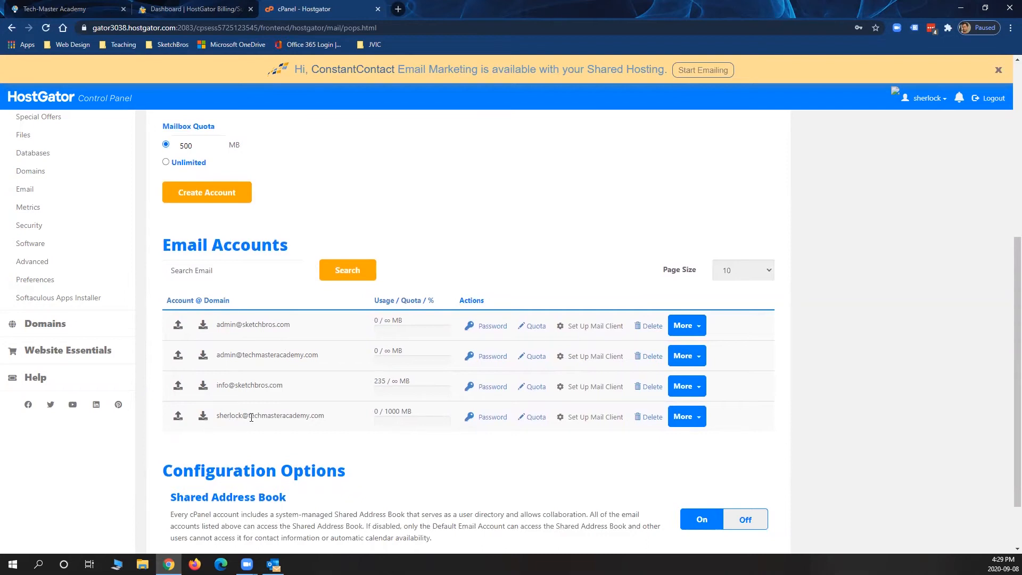
Access Webmail for the new mailbox and set Roundcube as the default webmail application
{"action": "left_click", "coordinate": [699, 422]}
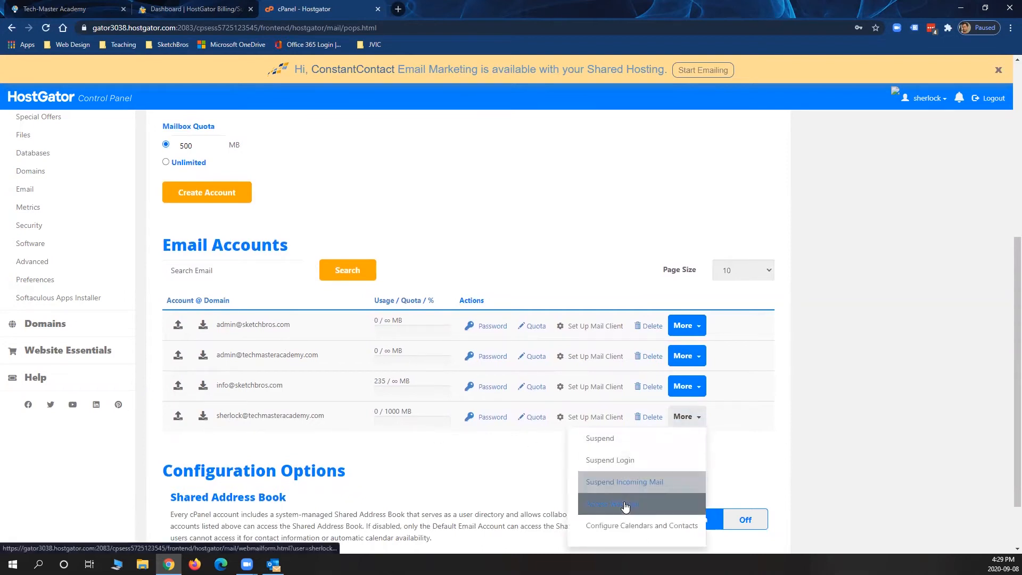
{"action": "left_click", "coordinate": [639, 508]}
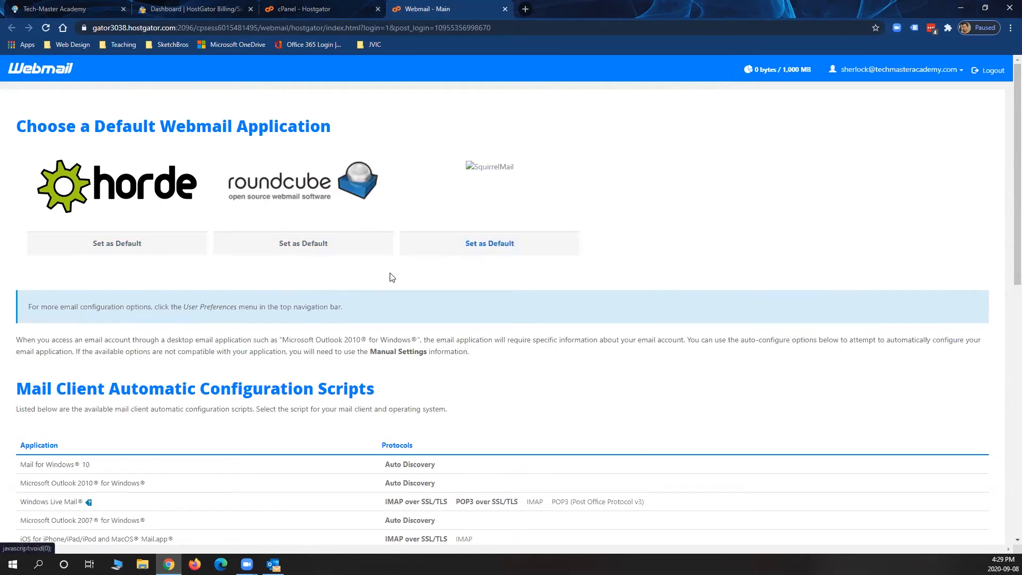
{"action": "left_click", "coordinate": [300, 245]}
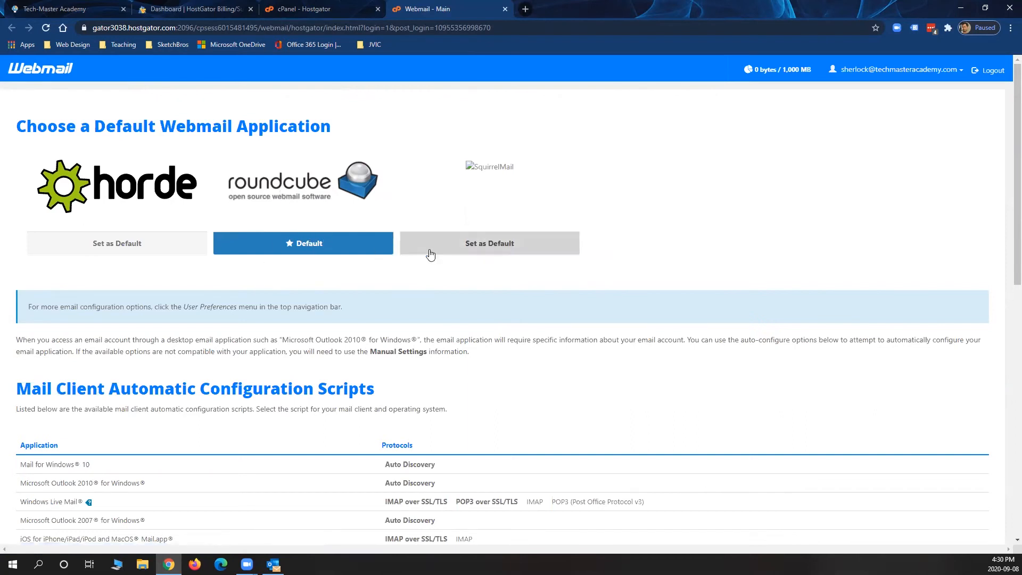
Check the new account's empty Roundcube inbox and log out of webmail
{"action": "left_click", "coordinate": [286, 192]}
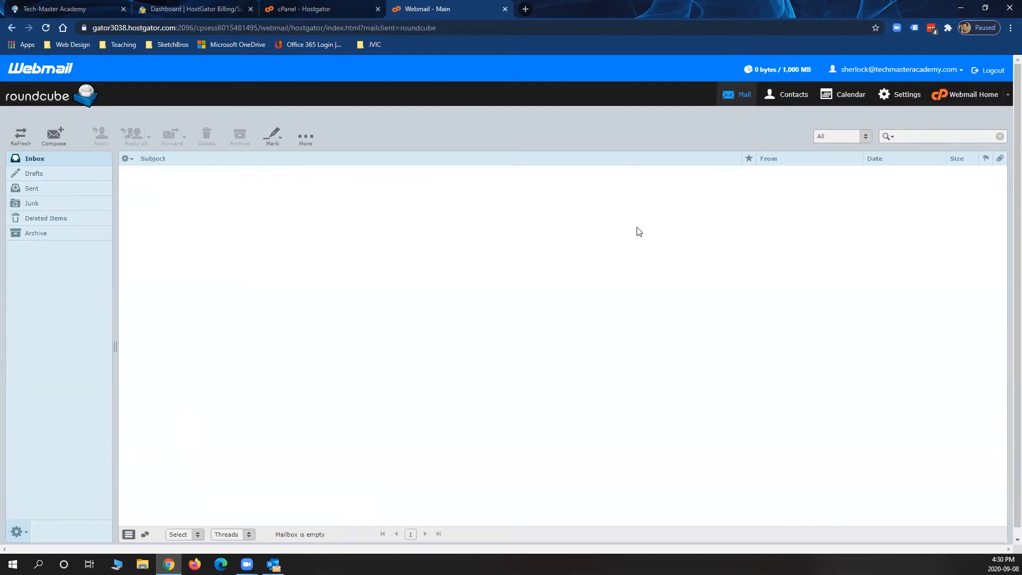
{"action": "left_click", "coordinate": [1004, 97]}
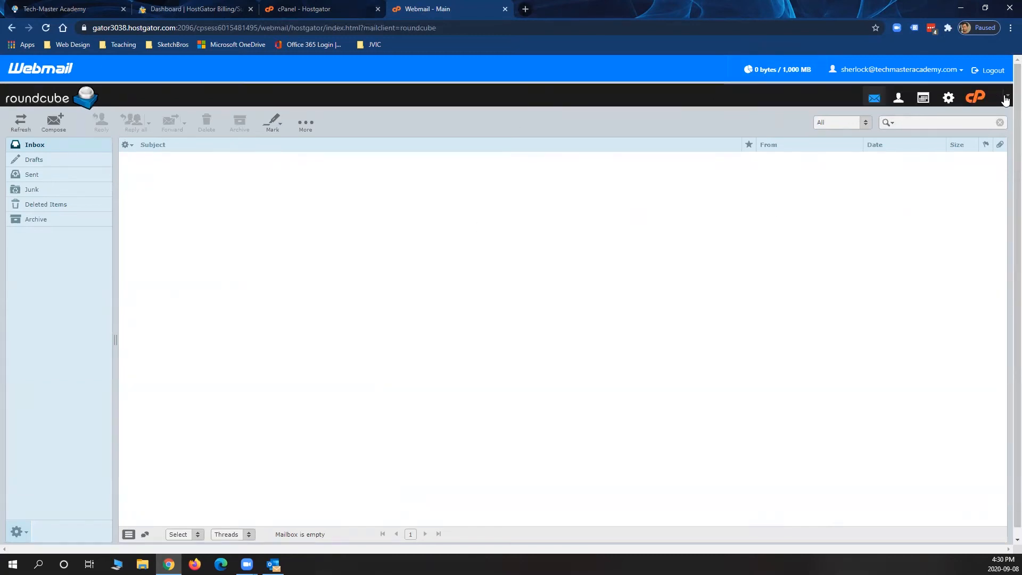
{"action": "left_click", "coordinate": [998, 71]}
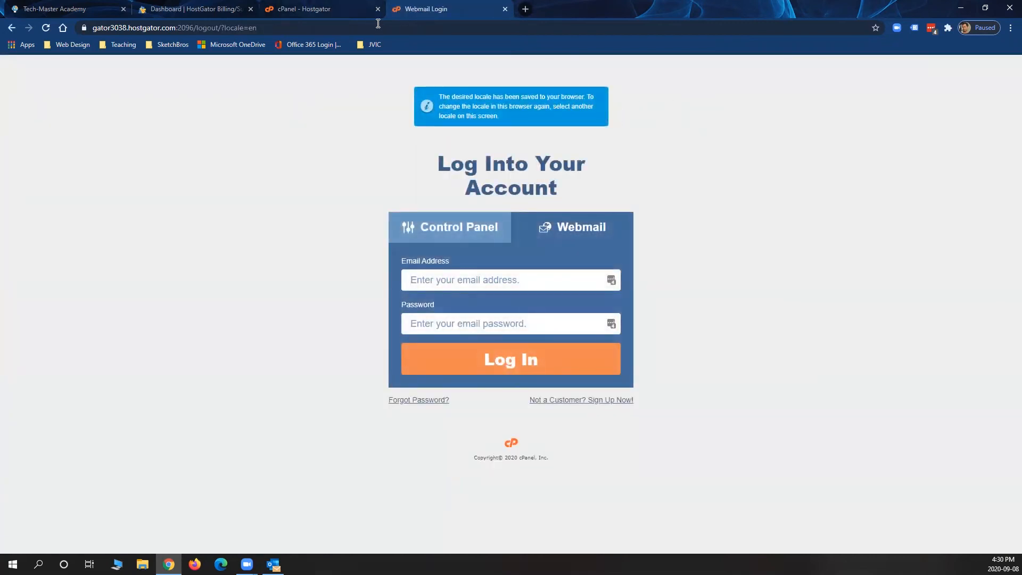
{"action": "left_click", "coordinate": [307, 9]}
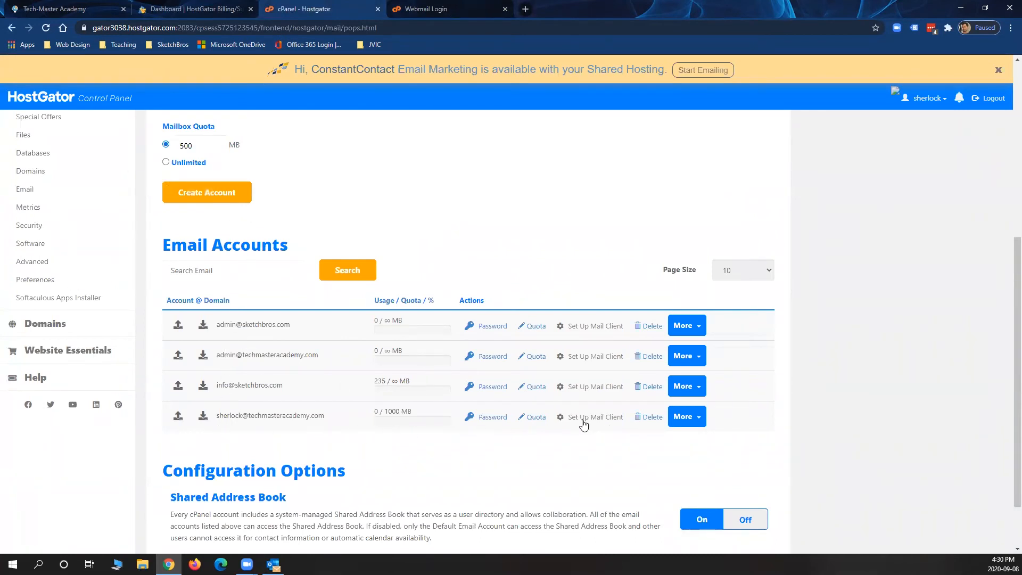
Open Set Up Mail Client for the new techmasteracademy.com account and scroll through its options
{"action": "left_click", "coordinate": [603, 420]}
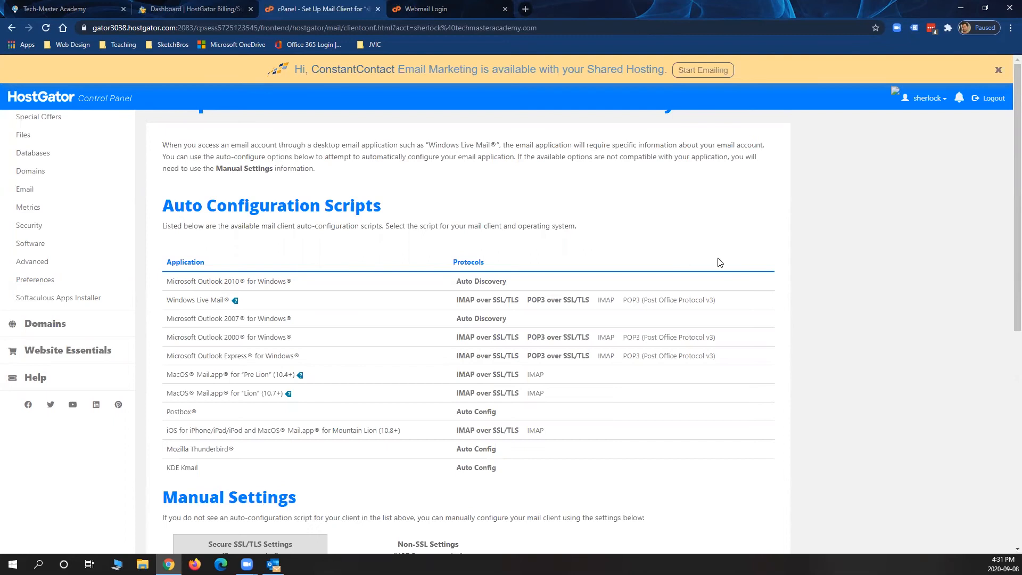
{"action": "scroll", "coordinate": [719, 261], "scroll_direction": "down", "scroll_amount": 5}
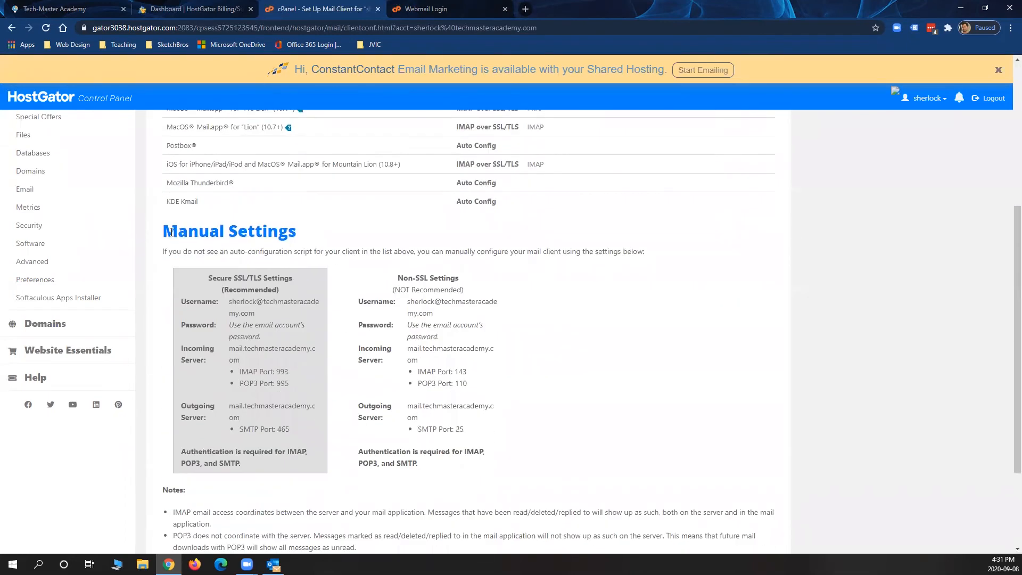
Highlight the Manual Settings Secure SSL/TLS and Non-SSL headings with their username and server details
{"action": "left_click_drag", "start_coordinate": [164, 232], "coordinate": [302, 234]}
{"action": "left_click", "coordinate": [309, 234]}
{"action": "left_click_drag", "start_coordinate": [211, 277], "coordinate": [265, 279]}
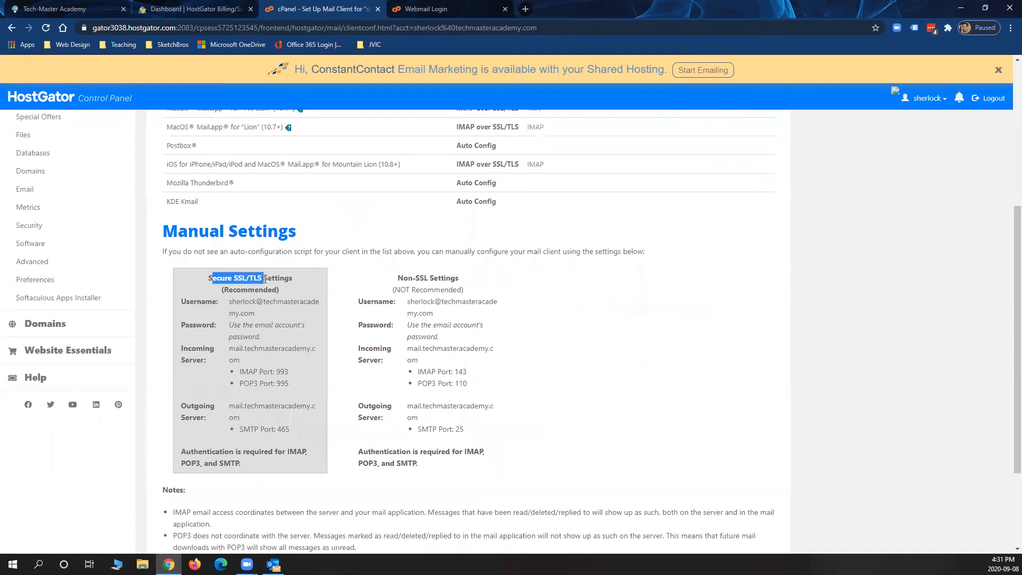
{"action": "left_click_drag", "start_coordinate": [438, 277], "coordinate": [414, 285]}
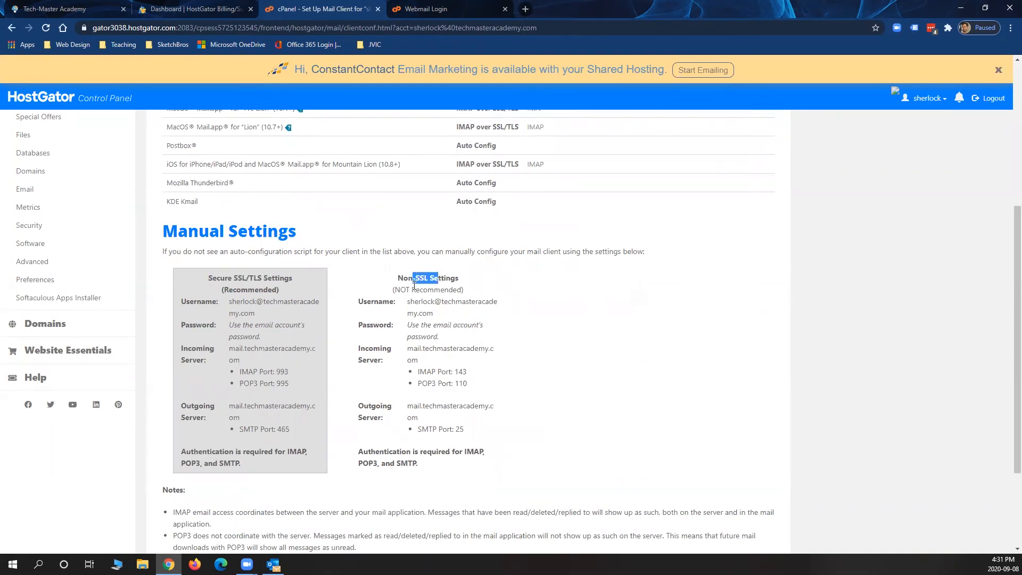
{"action": "left_click_drag", "start_coordinate": [235, 339], "coordinate": [228, 424]}
{"action": "left_click_drag", "start_coordinate": [407, 301], "coordinate": [418, 418]}
{"action": "left_click", "coordinate": [239, 356]}
{"action": "left_click", "coordinate": [45, 8]}
Point out the https prefix in the Tech Master Academy address, then return to the cPanel mail settings
{"action": "left_click", "coordinate": [100, 27]}
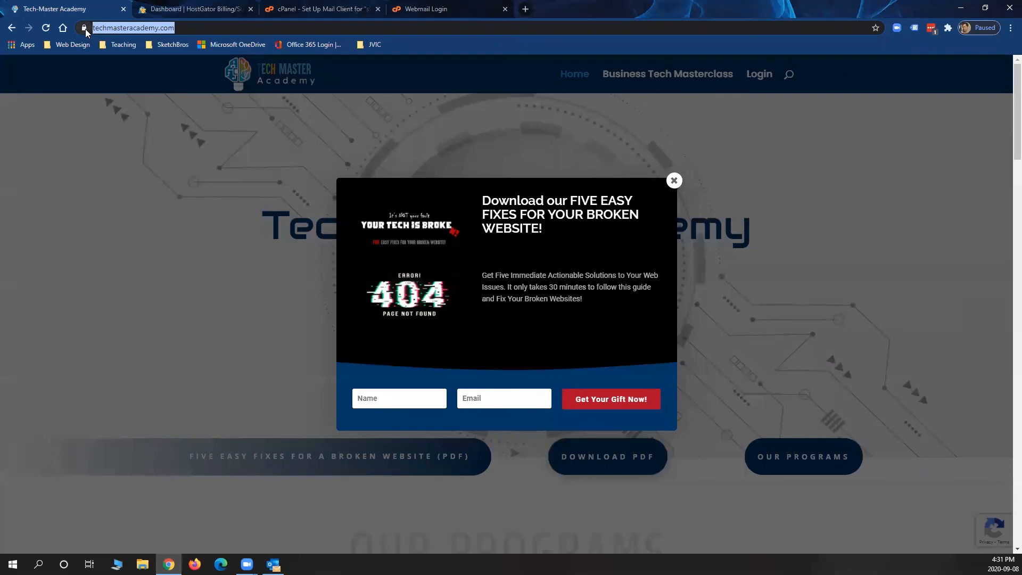
{"action": "left_click", "coordinate": [114, 29]}
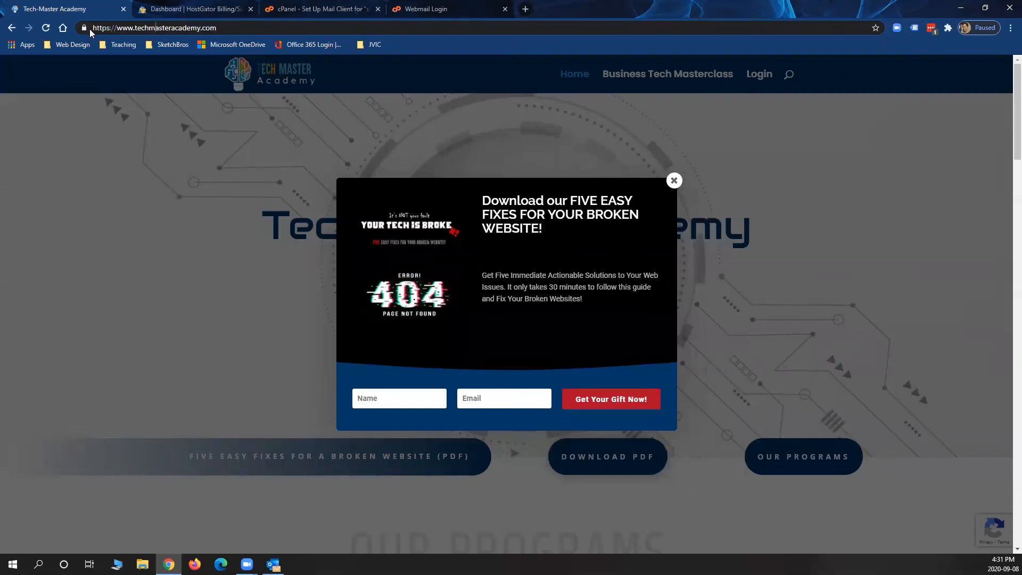
{"action": "left_click_drag", "start_coordinate": [93, 28], "coordinate": [123, 27]}
{"action": "left_click", "coordinate": [138, 29]}
{"action": "left_click", "coordinate": [283, 8]}
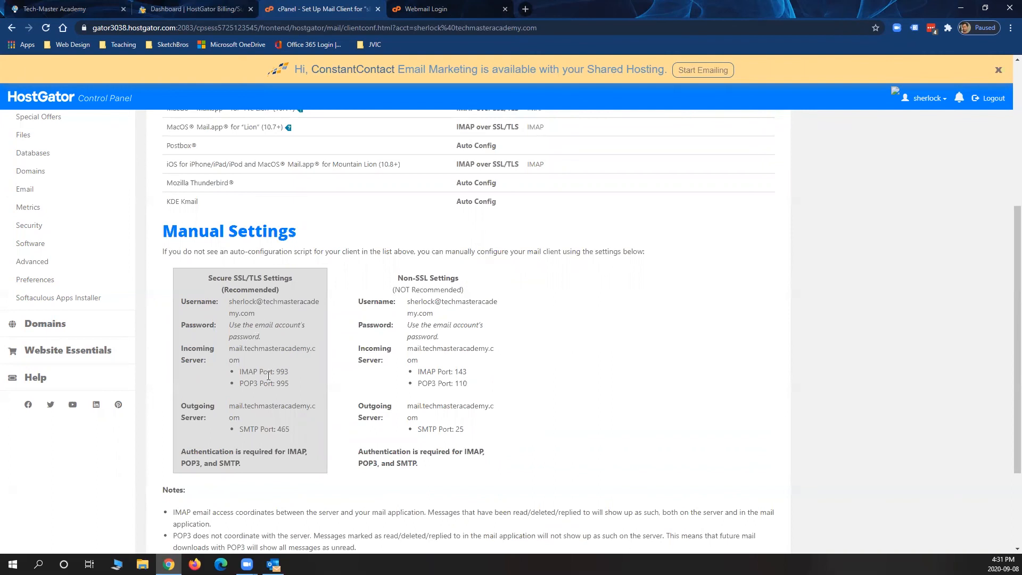
{"action": "left_click_drag", "start_coordinate": [213, 277], "coordinate": [277, 279]}
{"action": "left_click", "coordinate": [249, 294]}
{"action": "left_click_drag", "start_coordinate": [227, 302], "coordinate": [254, 315]}
{"action": "left_click", "coordinate": [233, 327]}
{"action": "left_click_drag", "start_coordinate": [229, 348], "coordinate": [272, 369]}
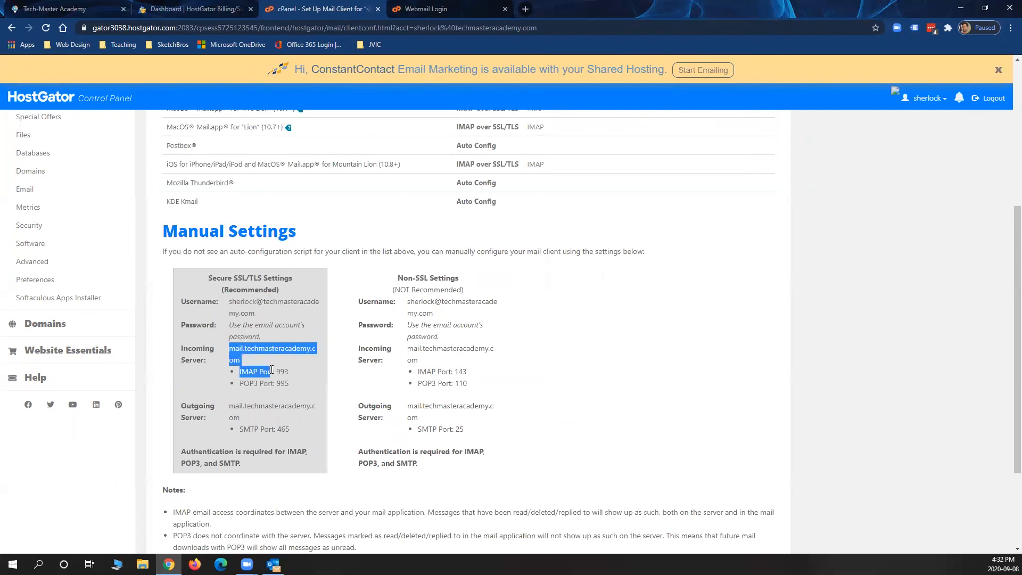
{"action": "left_click", "coordinate": [249, 372]}
{"action": "double_click", "coordinate": [244, 372]}
{"action": "left_click_drag", "start_coordinate": [240, 383], "coordinate": [252, 383]}
{"action": "left_click", "coordinate": [252, 383]}
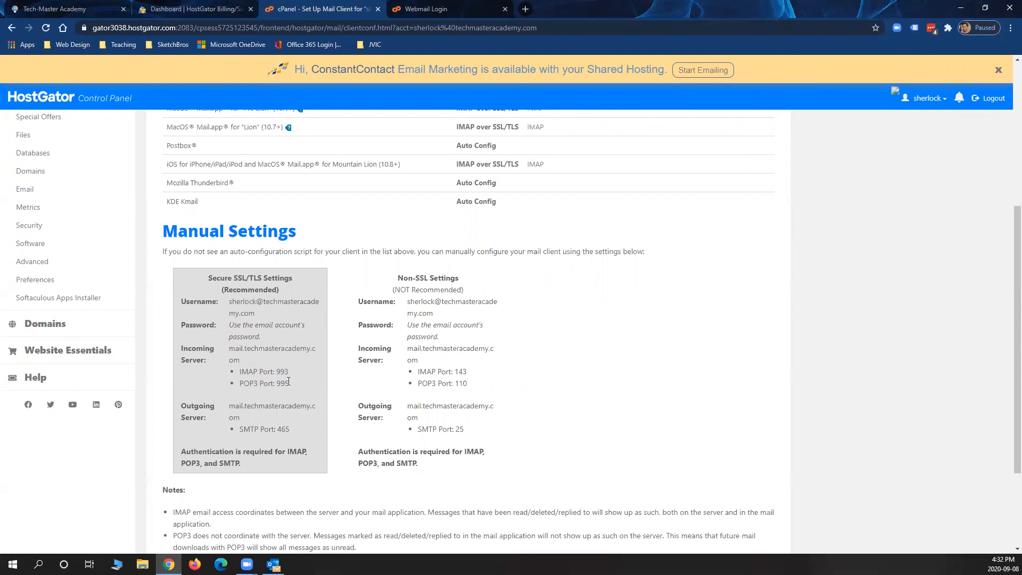
{"action": "left_click_drag", "start_coordinate": [288, 381], "coordinate": [230, 380]}
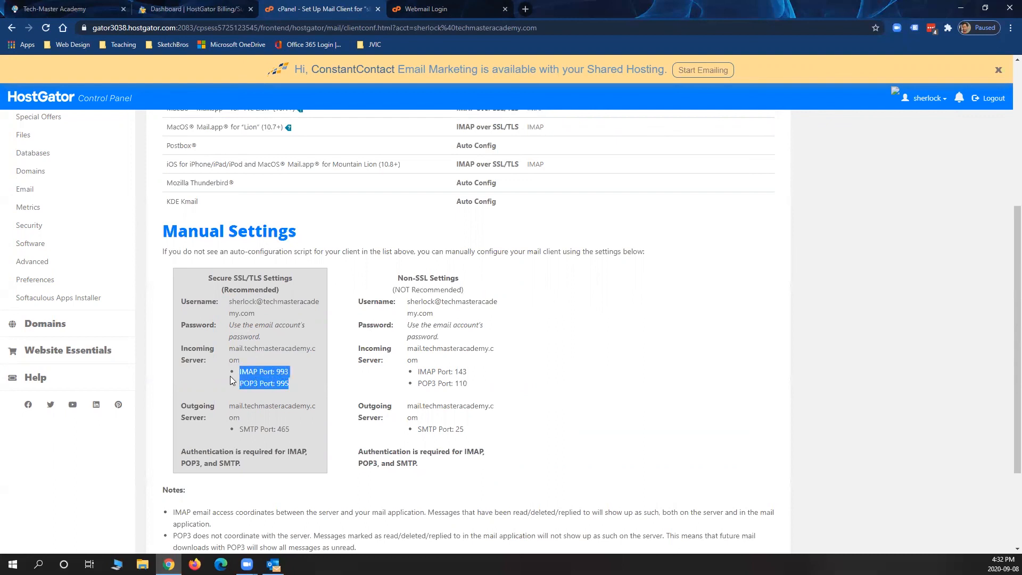
{"action": "left_click", "coordinate": [255, 370]}
{"action": "left_click_drag", "start_coordinate": [240, 371], "coordinate": [288, 372]}
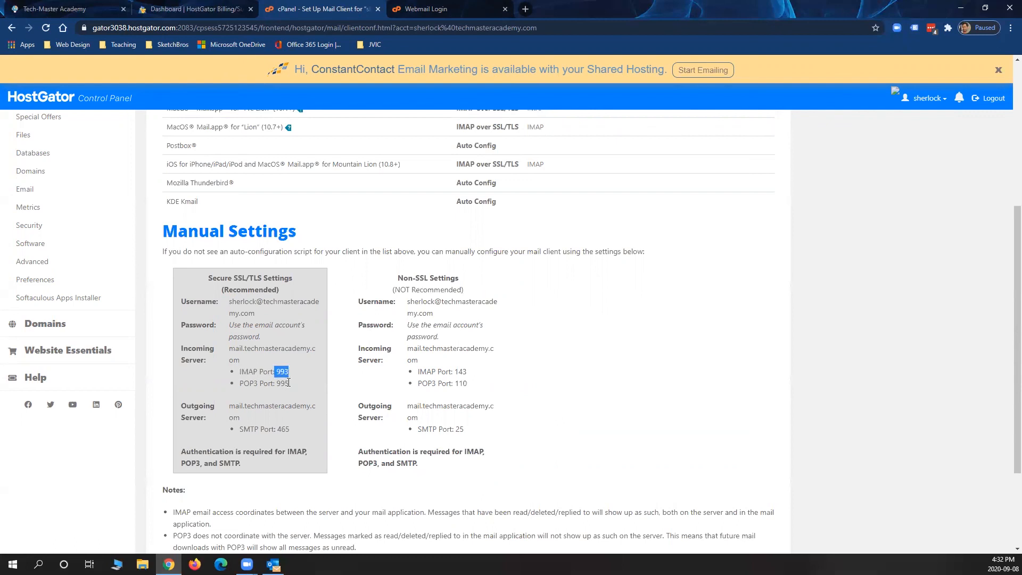
{"action": "left_click", "coordinate": [262, 374]}
{"action": "double_click", "coordinate": [234, 406]}
{"action": "left_click", "coordinate": [234, 409]}
{"action": "left_click", "coordinate": [279, 424]}
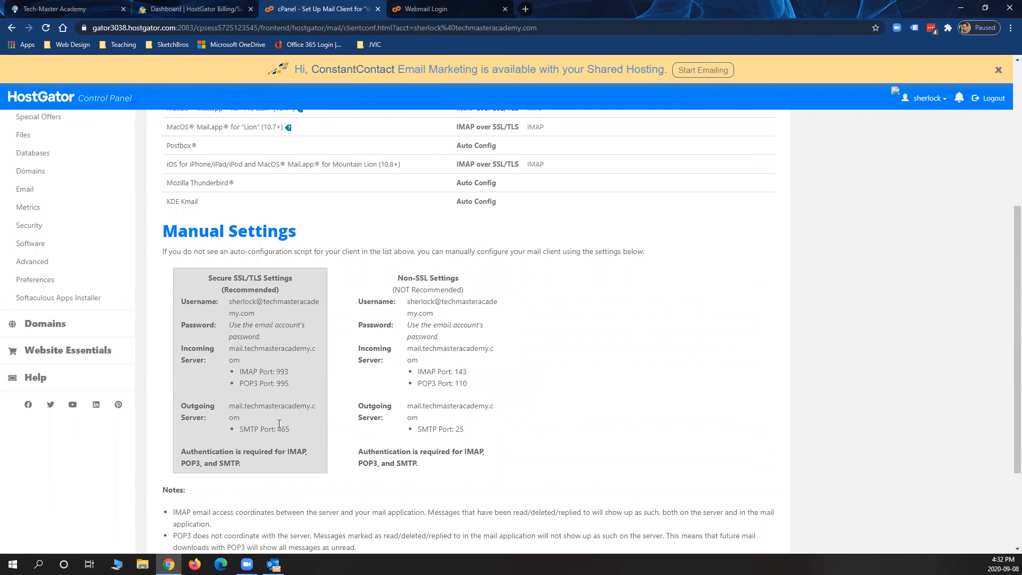